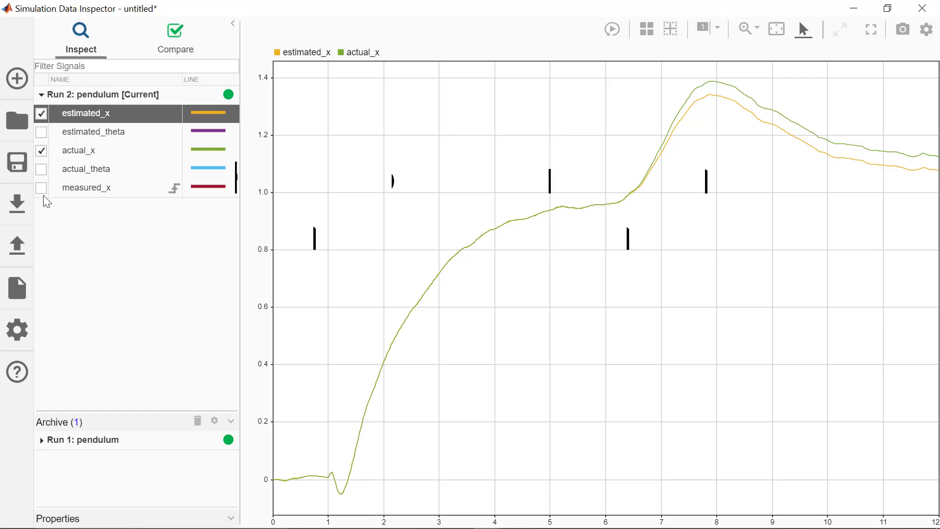
Step: Tick measured_x so it plots together with estimated_x and actual_x
left_click(41, 188)
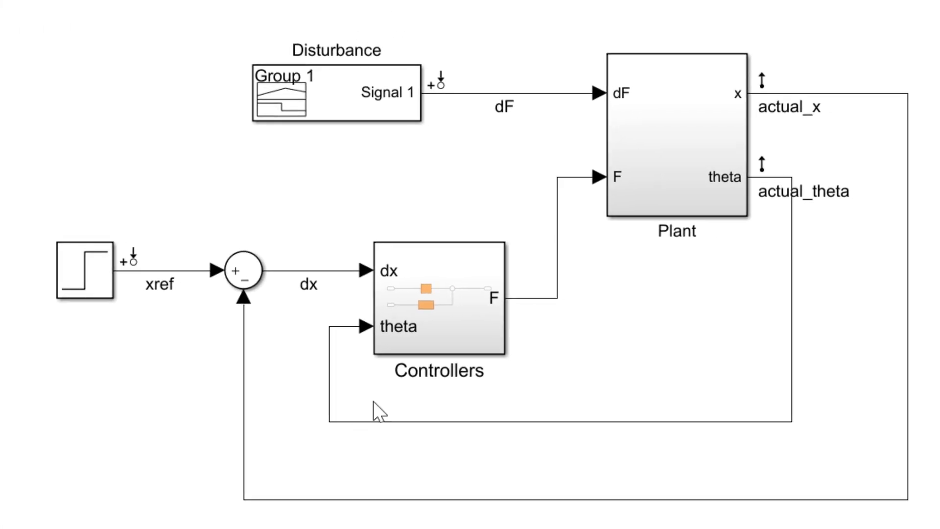
double_click(411, 327)
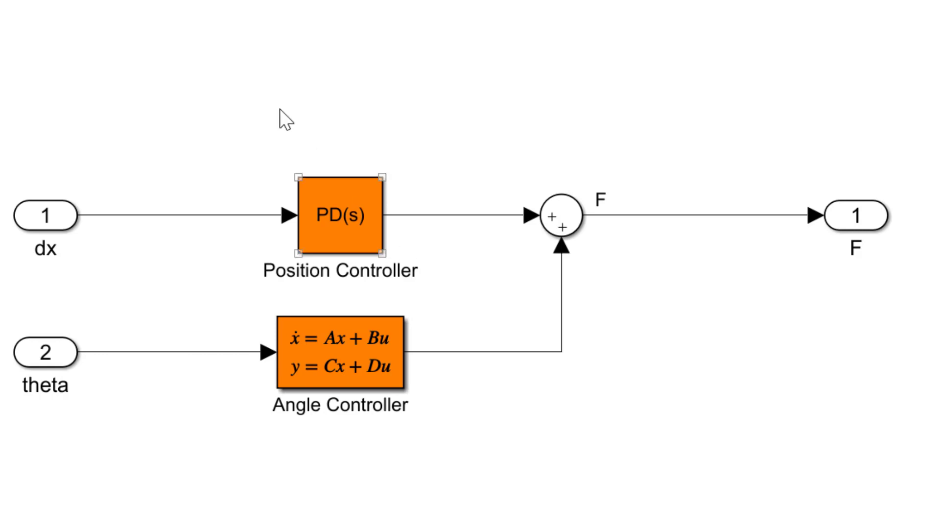
key("Escape")
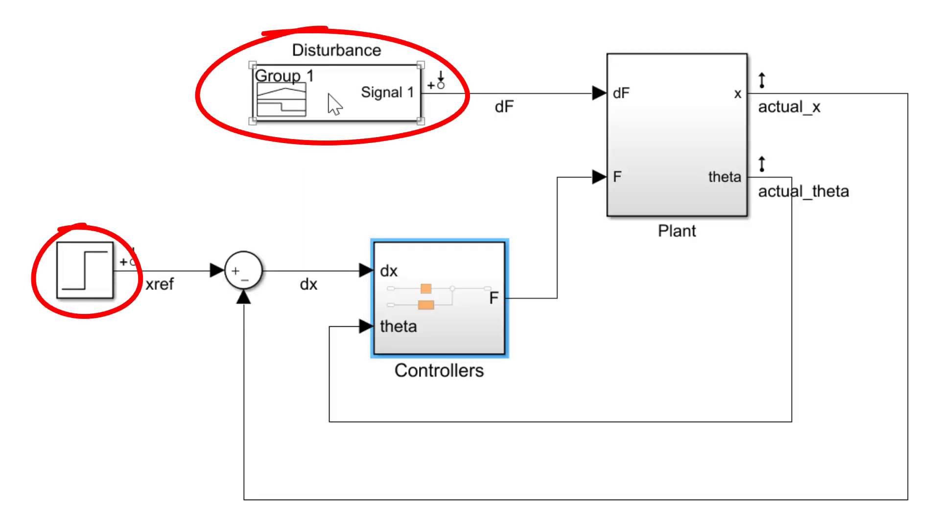
left_click(347, 94)
double_click(347, 94)
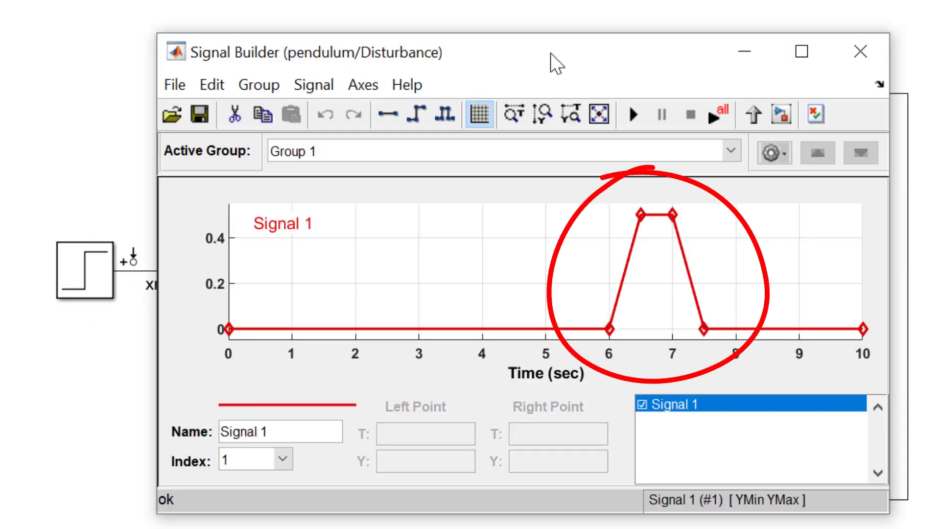
left_click(861, 52)
double_click(673, 137)
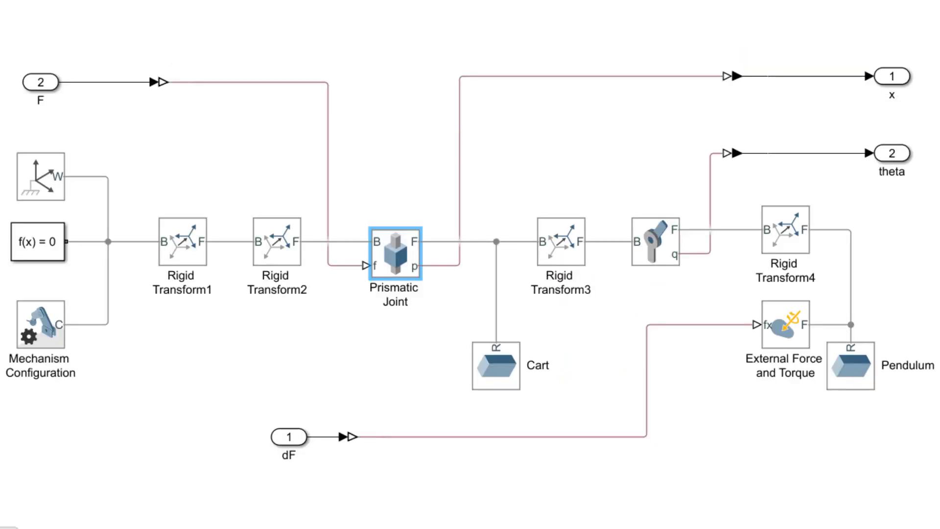
key("Escape")
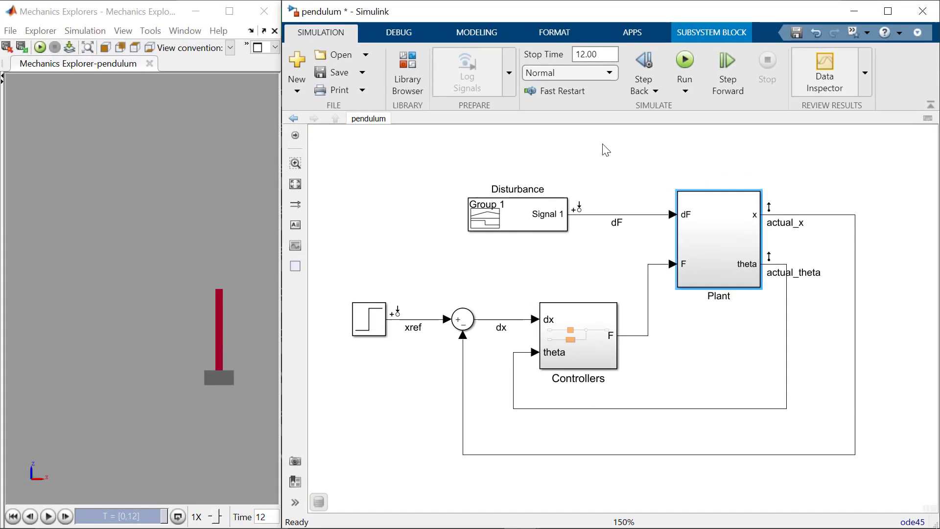
Step: Run the pendulum simulation and let the animation play to time 12
left_click(680, 62)
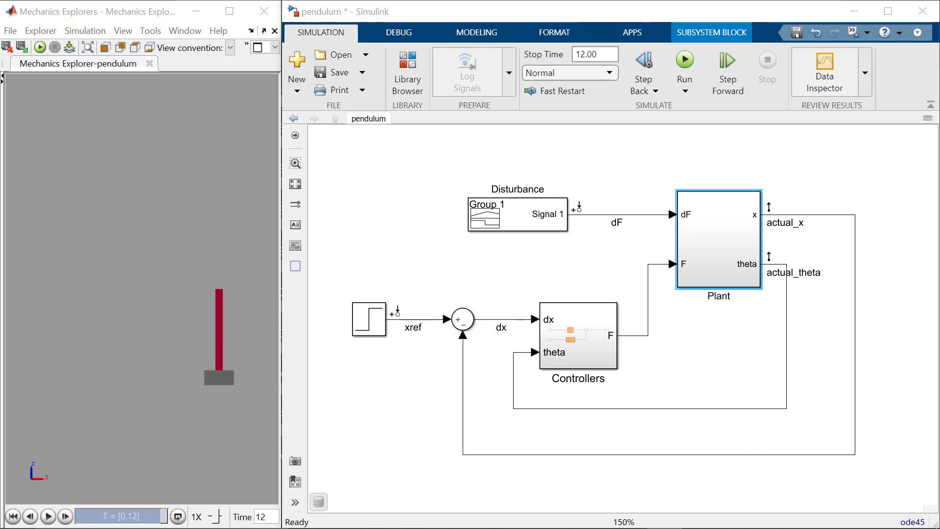
Step: Insert a Band-Limited White Noise block with noise power 0.000 and a Sum block beside it
double_click(803, 182)
type("white")
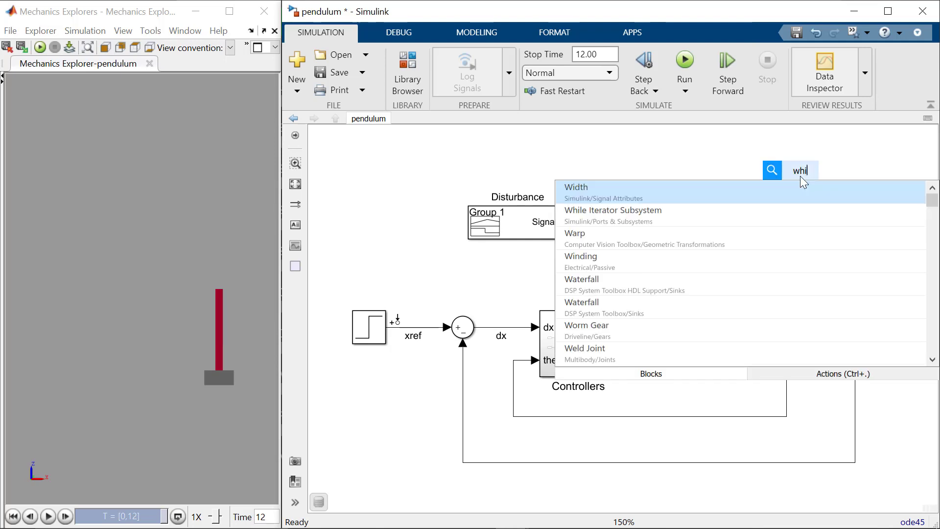
key("Return")
type("0.000")
key("Return")
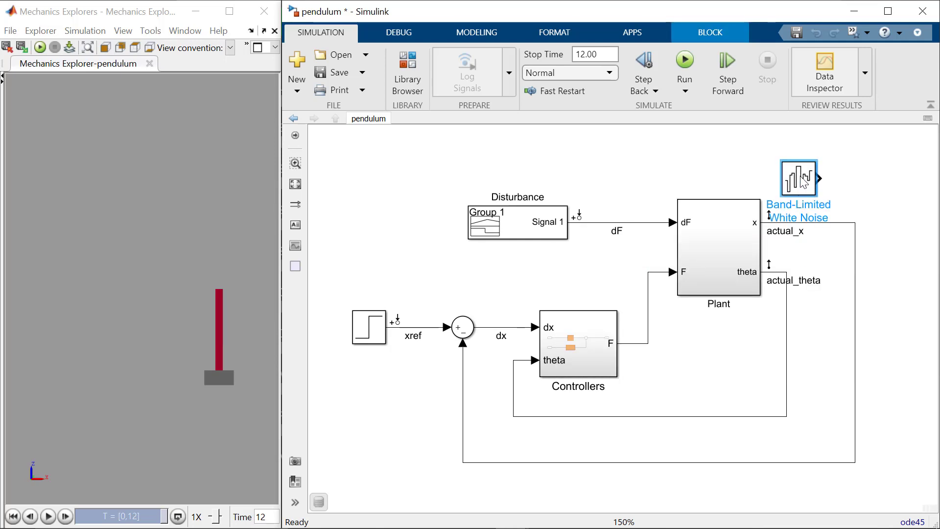
double_click(872, 181)
type("sum")
key("Return")
key("Return")
Step: Sum the noise with actual_x and feed it to the left sum, replacing the old feedback wire
left_click_drag(807, 179, 844, 174)
left_click_drag(858, 189, 843, 227)
left_click(843, 311)
key("Delete")
left_click_drag(881, 178, 495, 439)
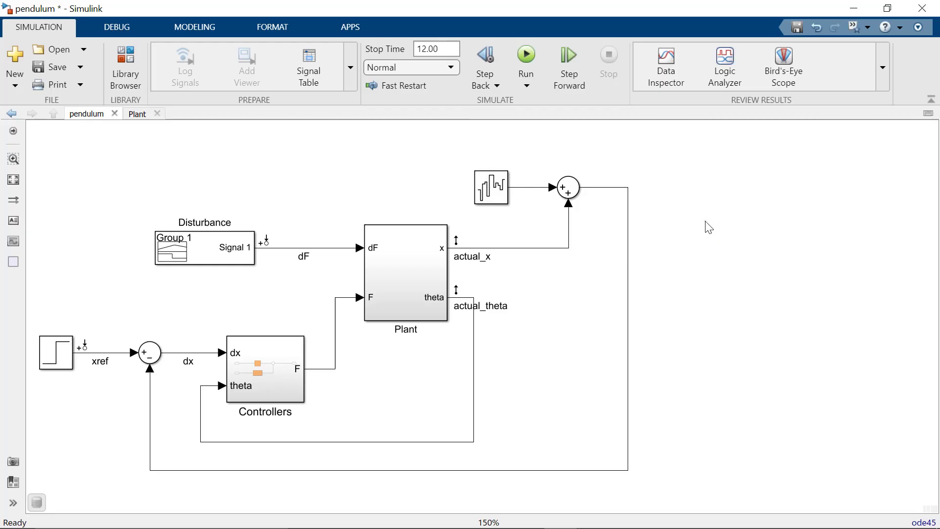
Step: Insert a Kalman Filter block and set its time domain to Continuous-Time
double_click(710, 227)
type("kalm")
key("Return")
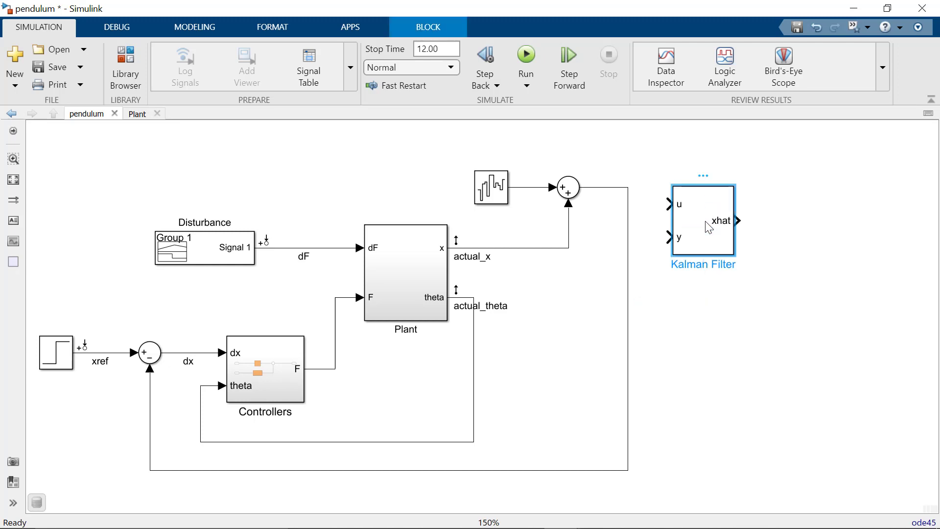
double_click(710, 228)
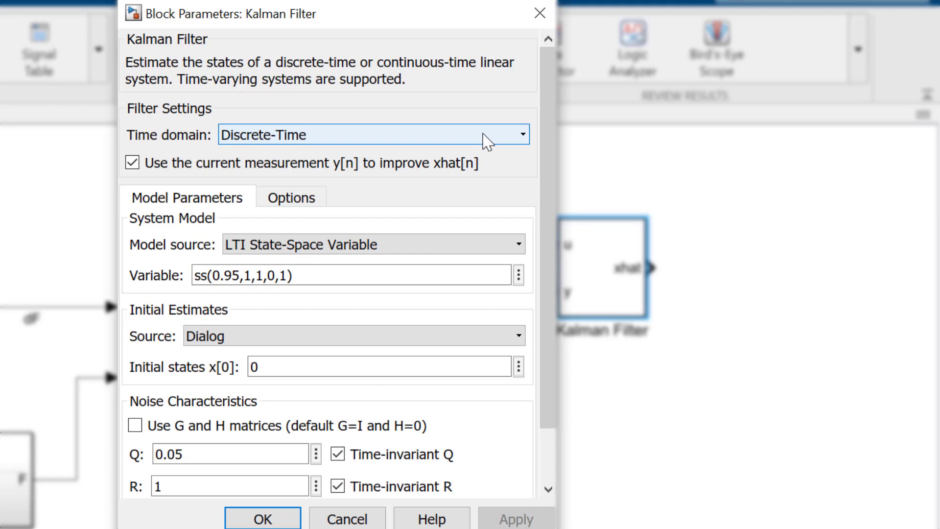
left_click(483, 133)
left_click(449, 170)
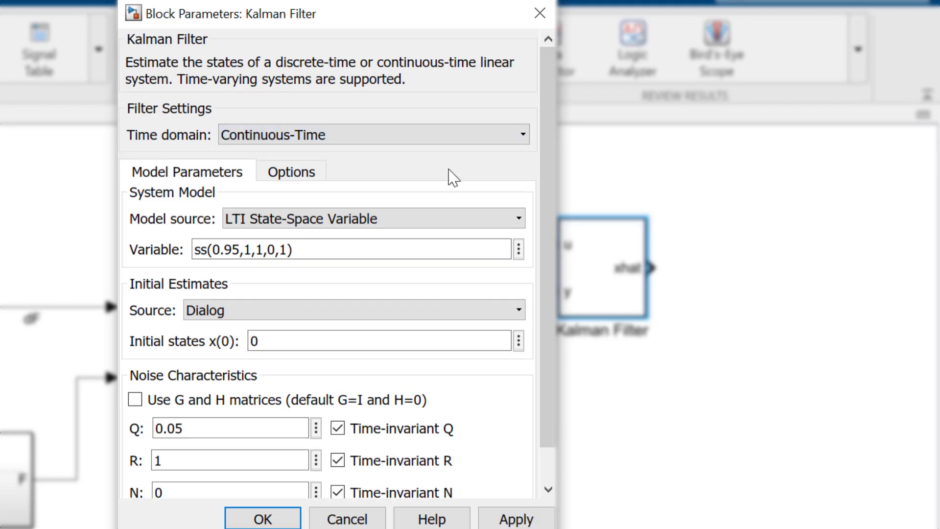
left_click(452, 220)
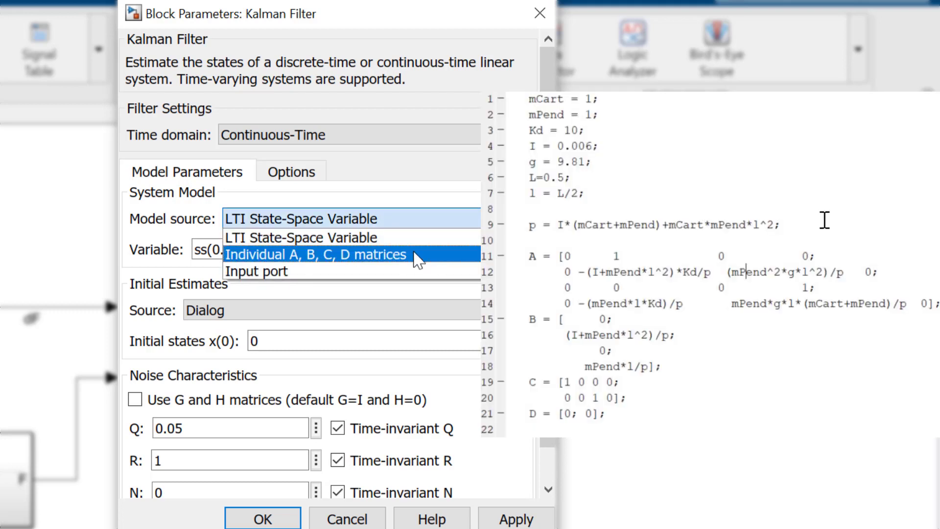
Step: Switch the model source to individual matrices and enter A, B, C and D in their fields
left_click(318, 255)
double_click(270, 249)
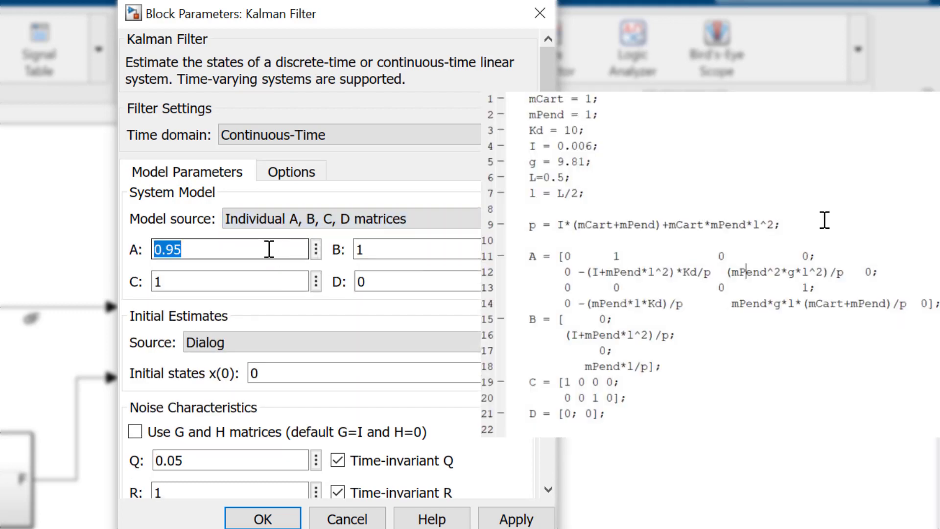
type("A")
key("Tab")
key("Tab")
type("B")
key("Tab")
key("Tab")
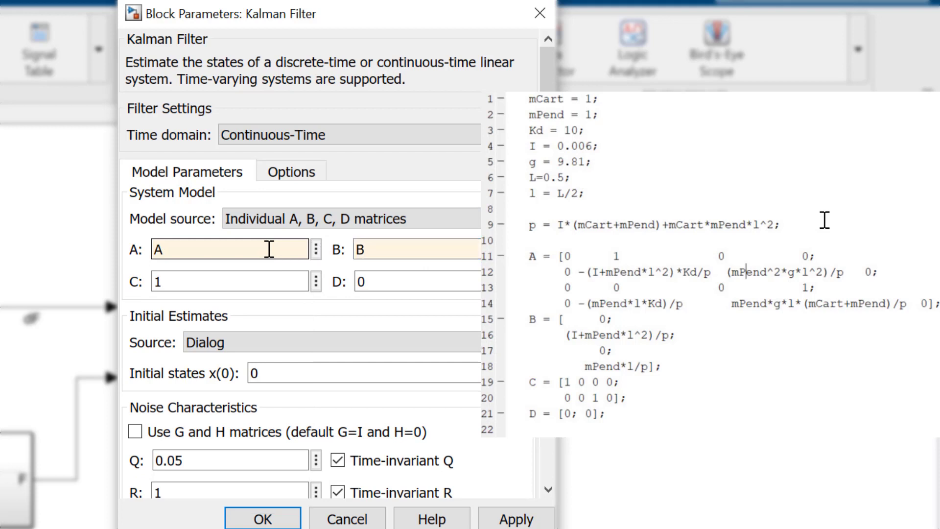
type("C")
key("Tab")
key("Tab")
type("D")
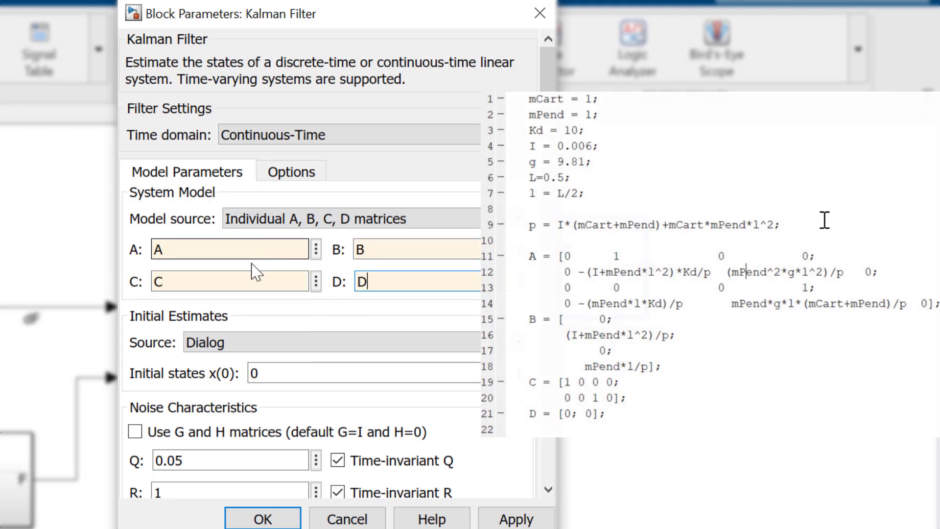
left_click(260, 317)
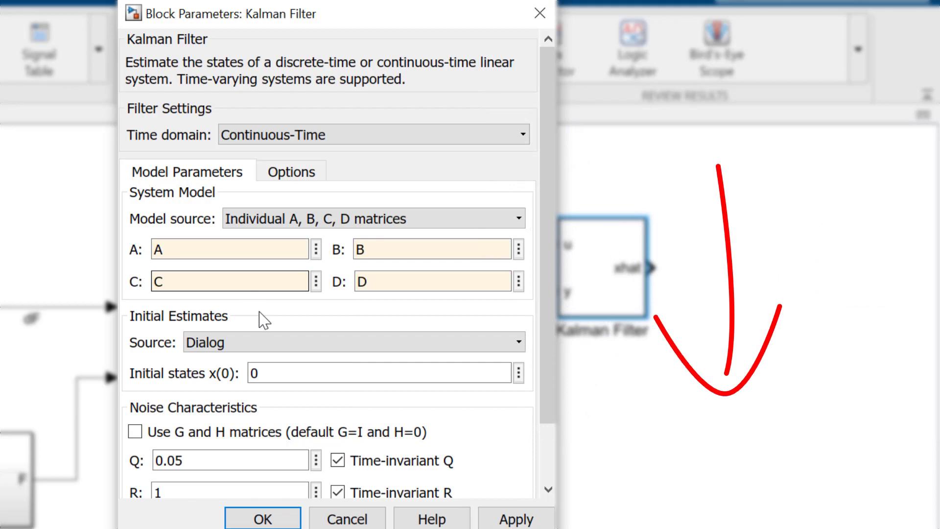
scroll(262, 320, "down", 3)
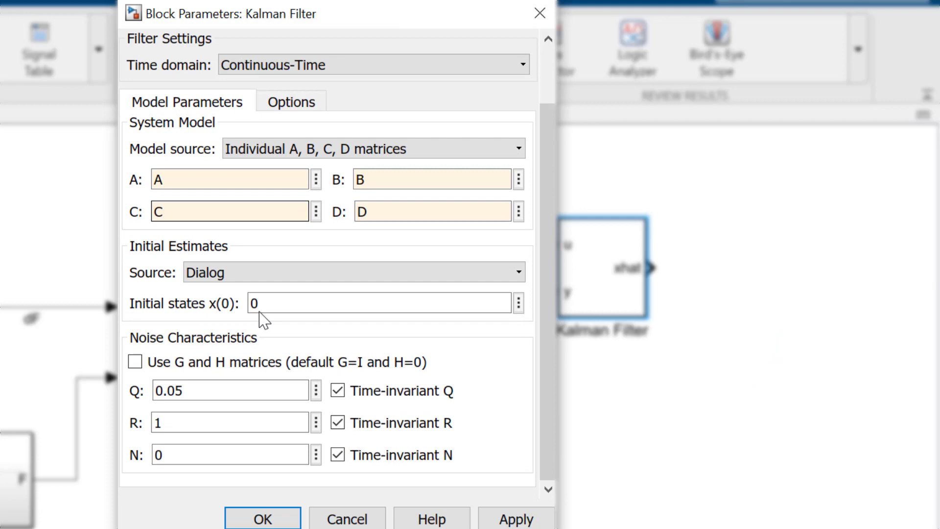
left_click(264, 369)
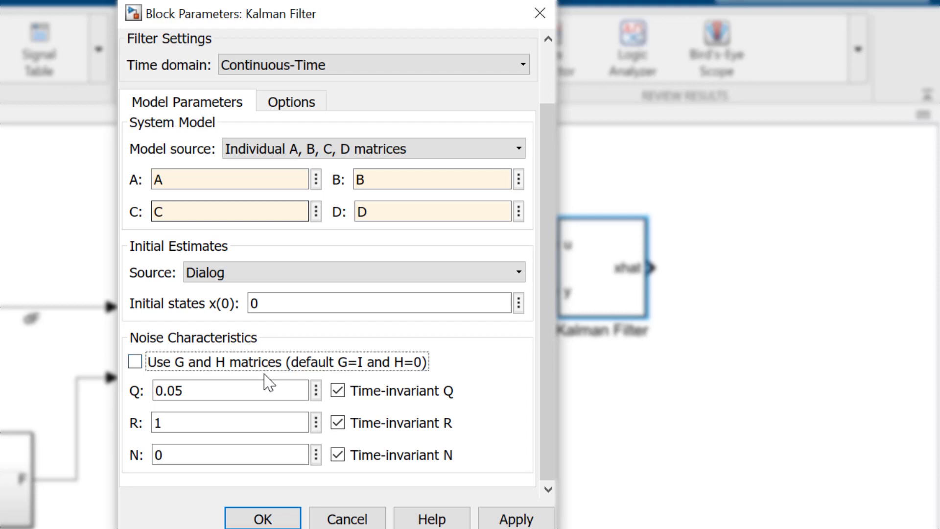
Step: Enter Q = diag([0 0 0 0.0001]) and R = 0.005, then confirm the Kalman Filter settings
double_click(245, 388)
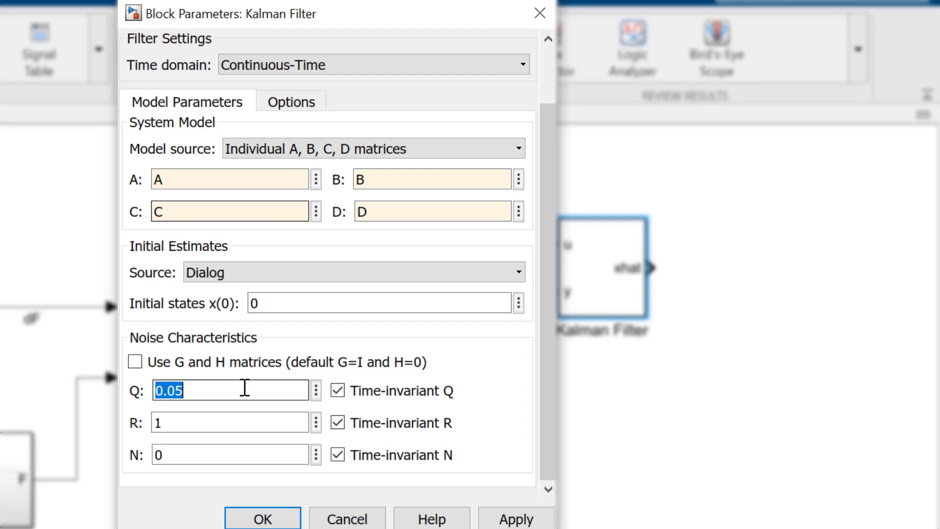
type("diag([")
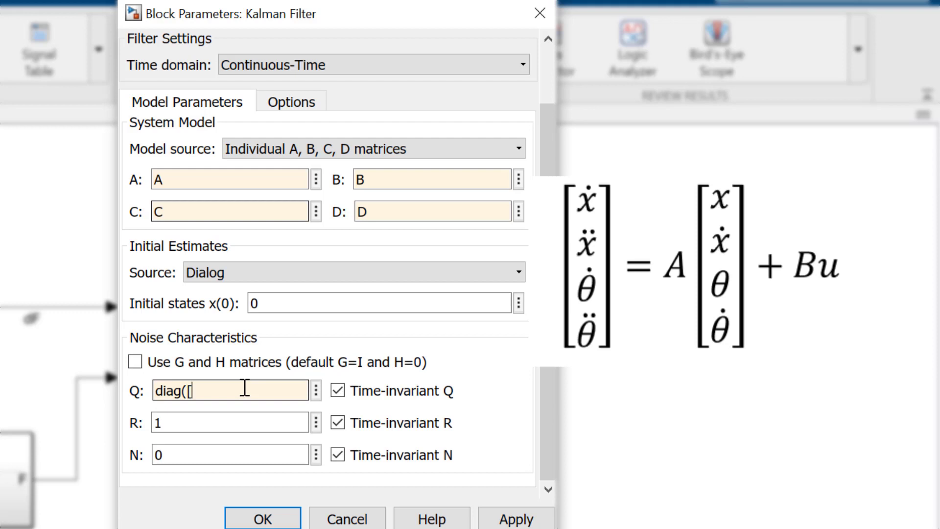
type("0 0 0 0.0001")
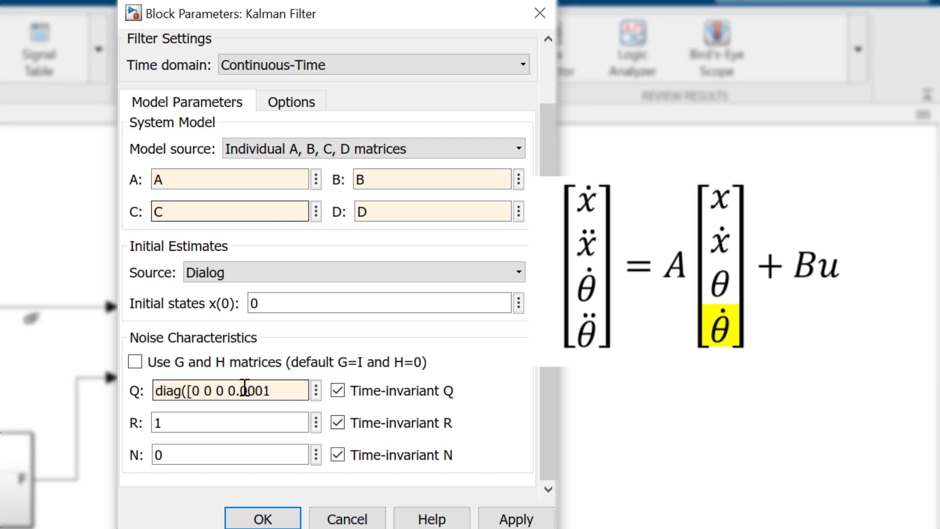
key("Tab")
key("Tab")
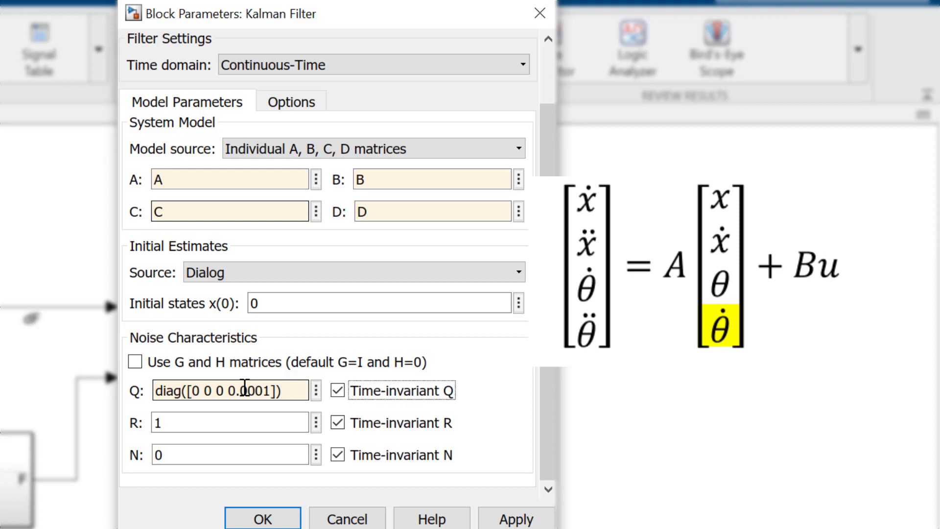
key("Tab")
type("0.0005")
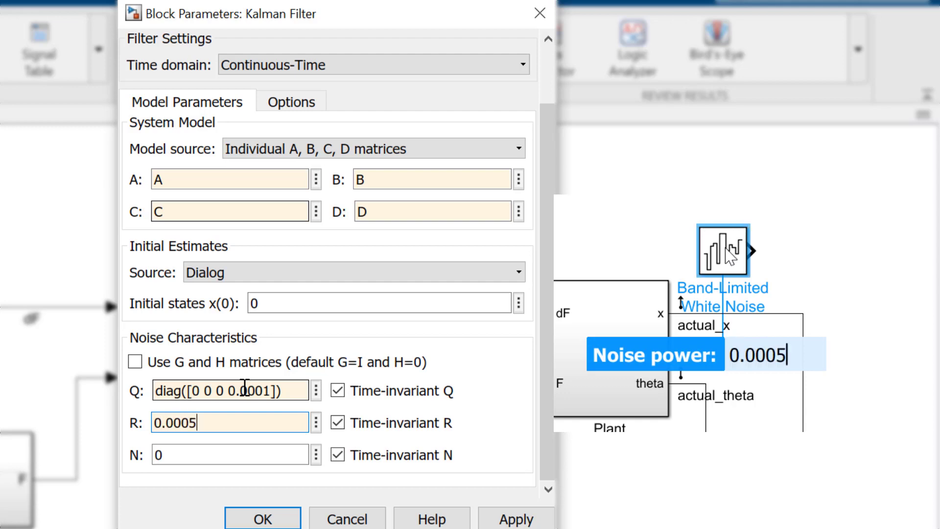
key("BackSpace")
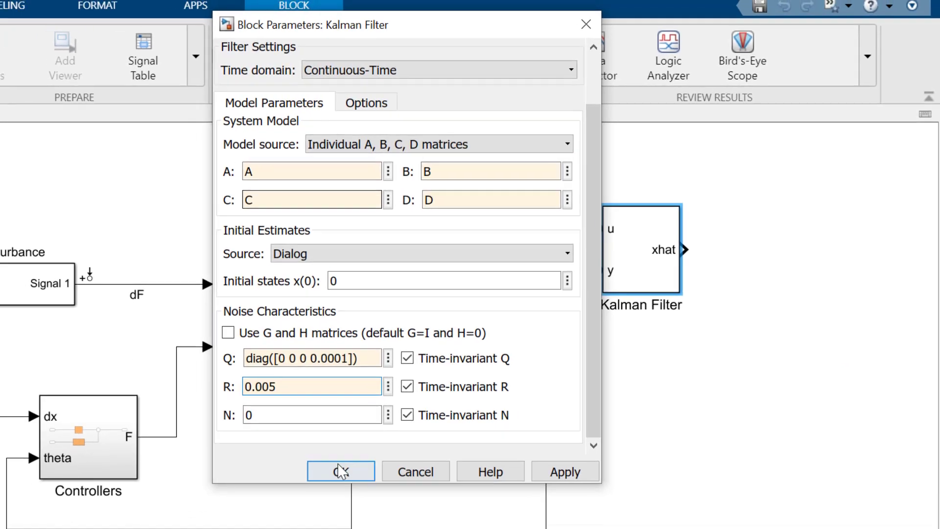
left_click(263, 518)
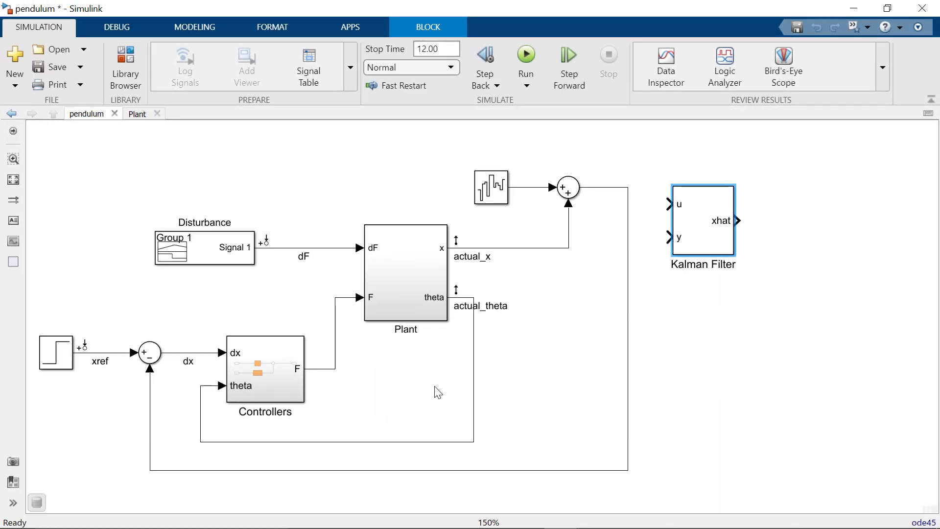
Step: Branch the force F to the Kalman u input and add a two-input Mux wired to y
left_click_drag(336, 361, 671, 205)
left_click_drag(717, 225, 751, 307)
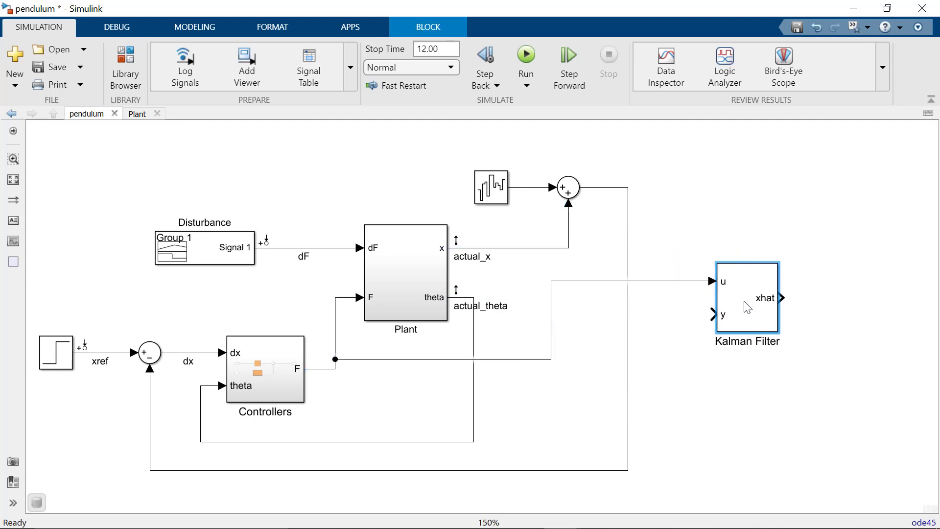
double_click(651, 323)
type("mux")
key("Return")
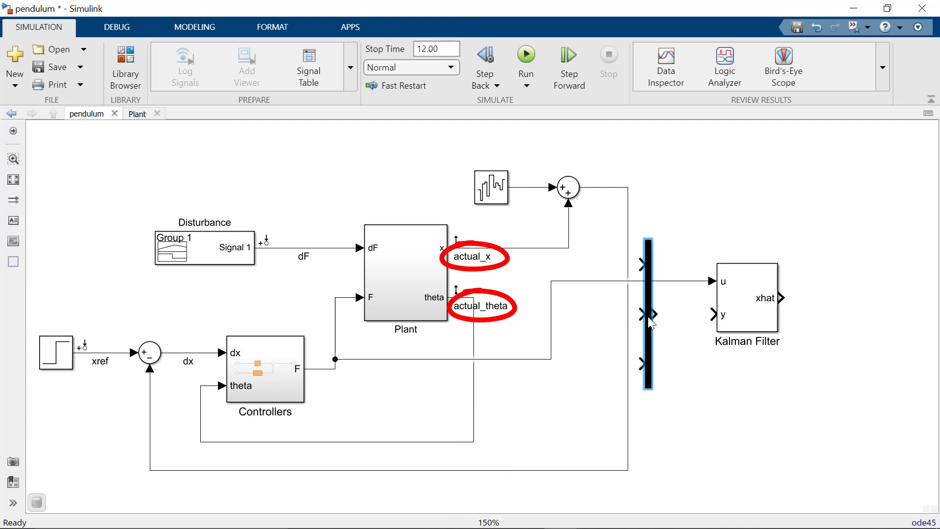
key("Return")
mouse_move(648, 381)
left_mouse_down()
mouse_move(648, 310)
mouse_move(657, 332)
mouse_move(714, 314)
left_mouse_up()
Step: Route noisy x and actual_theta into the Mux, delete the old feedback lines, and realign blocks
left_click(629, 223)
left_click_drag(653, 298, 629, 298)
left_click_drag(434, 416, 524, 492)
key("Delete")
left_click_drag(479, 311, 653, 325)
left_click_drag(751, 298, 767, 231)
left_click_drag(578, 194, 578, 177)
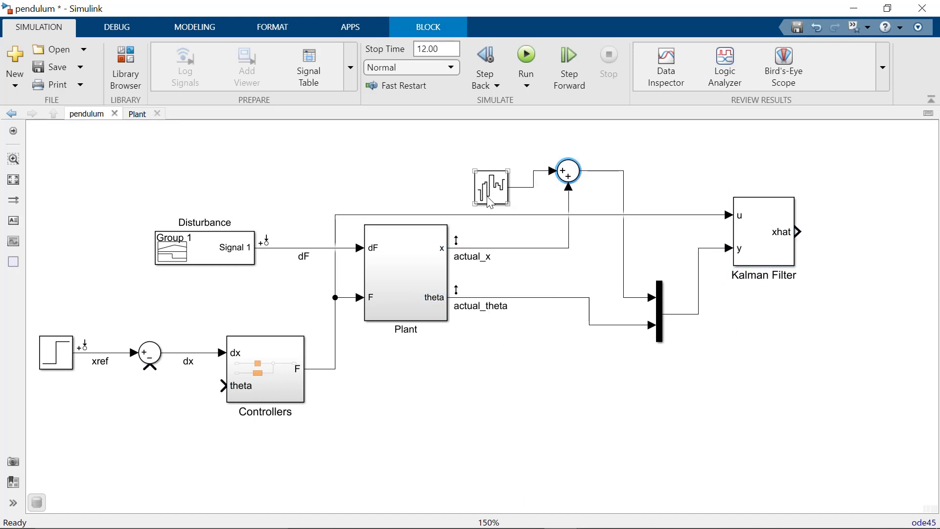
left_click_drag(496, 196, 496, 179)
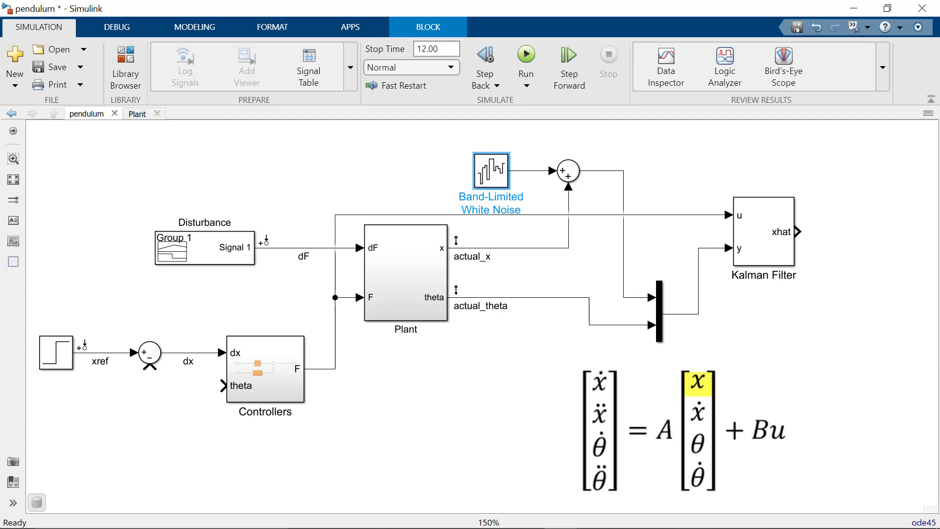
Step: Attach a Selector to the Kalman xhat output with input port size 4
double_click(864, 236)
type("sele")
key("Return")
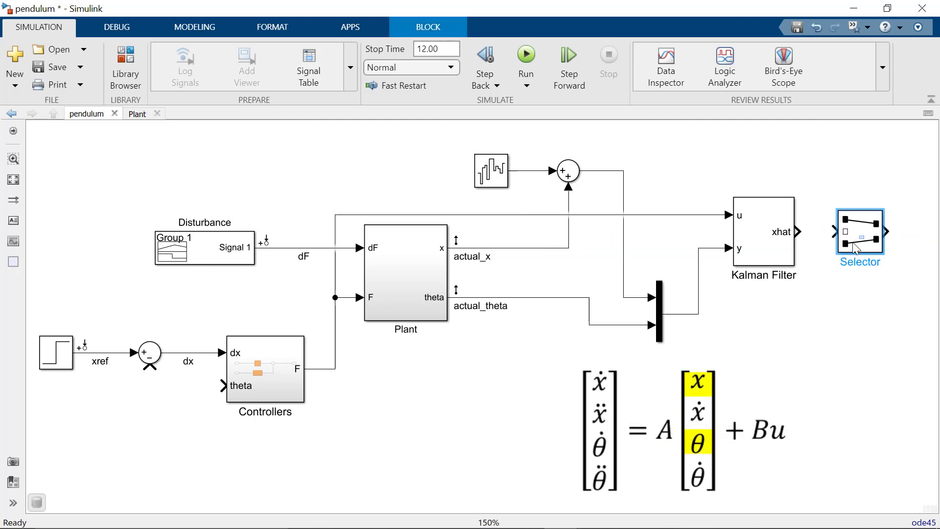
left_click_drag(866, 241, 852, 240)
double_click(852, 240)
double_click(720, 340)
type("4")
key("Return")
Step: Add a flipped Demux after the Selector, feed estimated x and theta to the controllers, and run
double_click(724, 386)
type("demux")
key("Return")
key("Escape")
key("ctrl+r")
key("ctrl+r")
left_click_drag(720, 390, 604, 392)
left_click_drag(876, 231, 610, 391)
left_click_drag(457, 411, 161, 391)
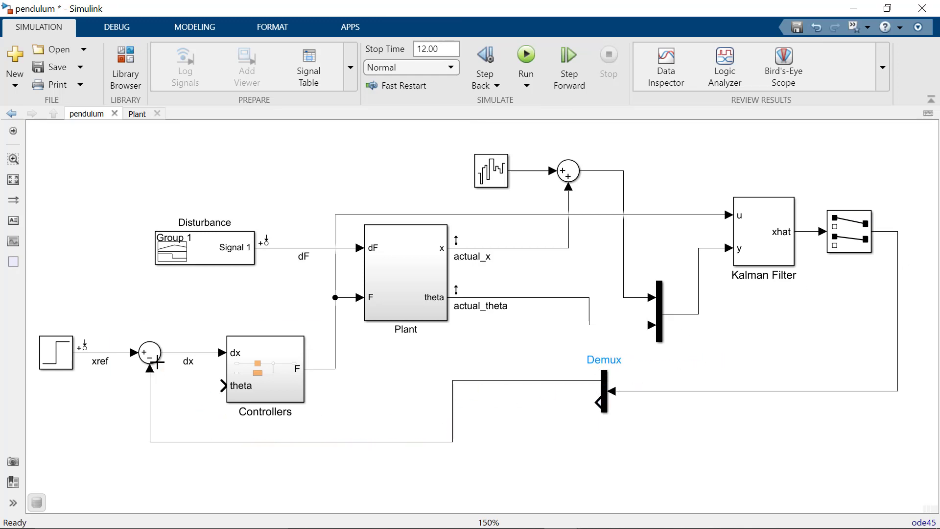
left_click_drag(598, 403, 218, 390)
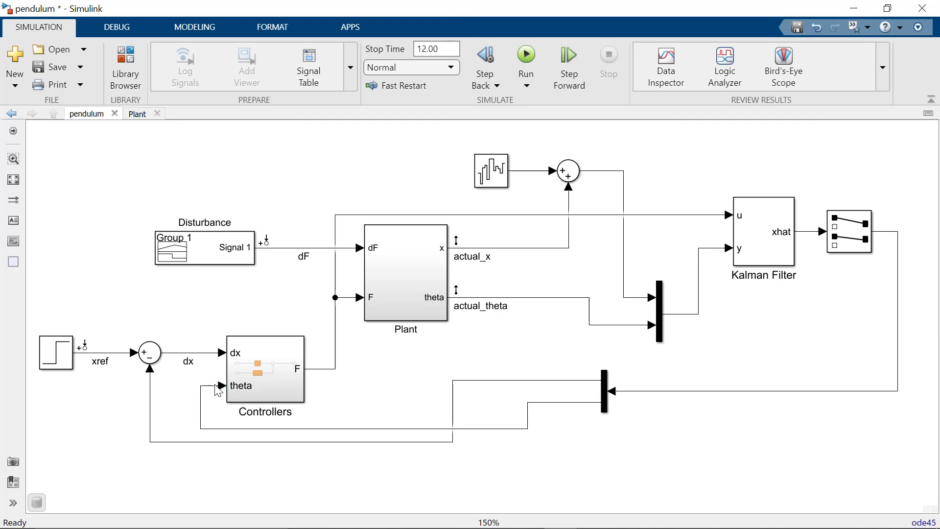
key("space")
left_click(527, 57)
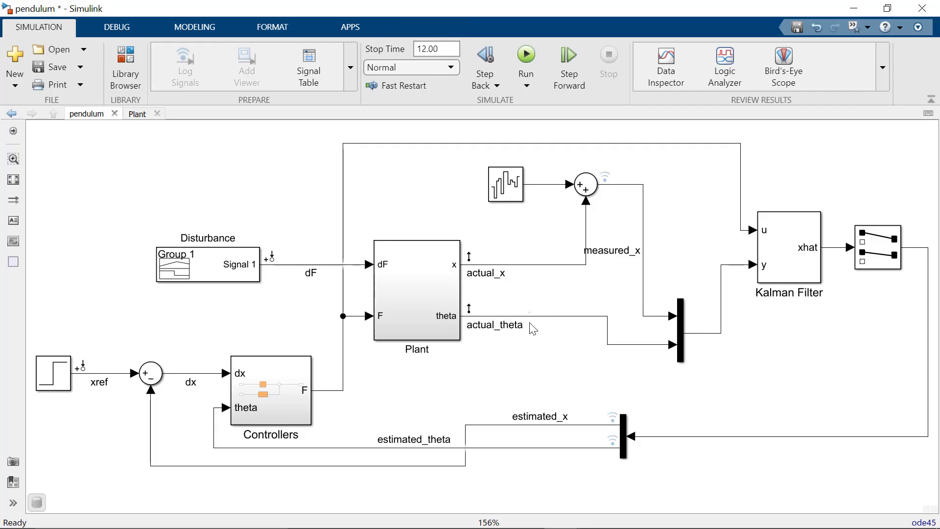
Step: Turn on logging for the actual_theta and actual_x signals
left_click(532, 317)
left_click(537, 304)
left_click(526, 265)
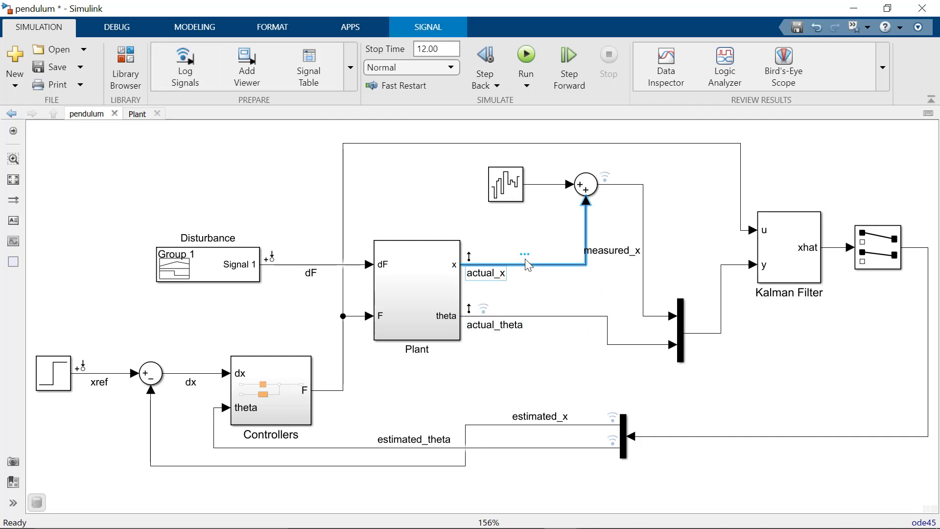
left_click(547, 252)
left_click(549, 304)
Step: Rerun the simulation and plot estimated_x in the Simulation Data Inspector
left_click(526, 56)
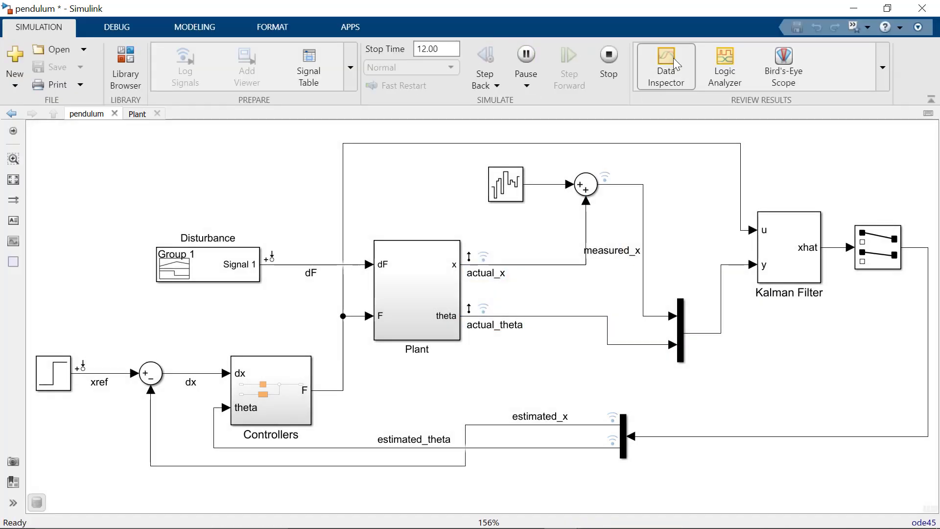
left_click(674, 57)
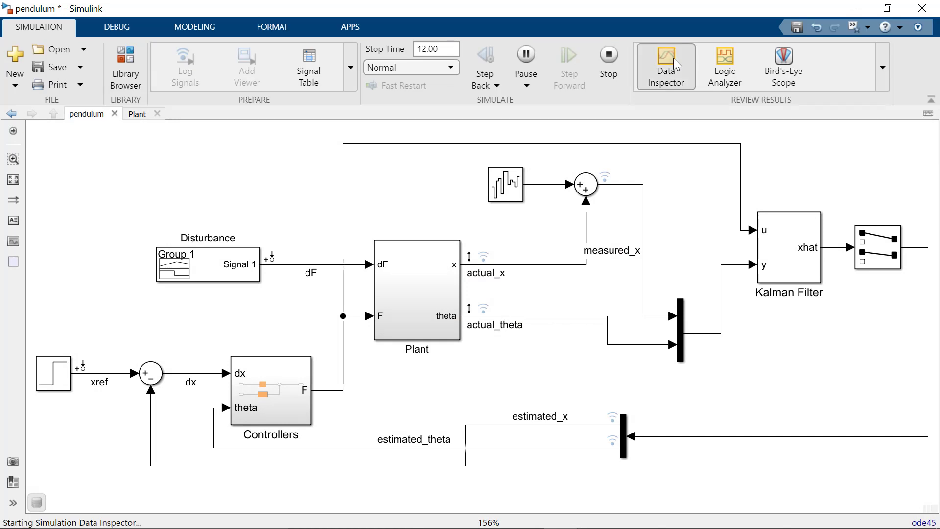
left_click(42, 114)
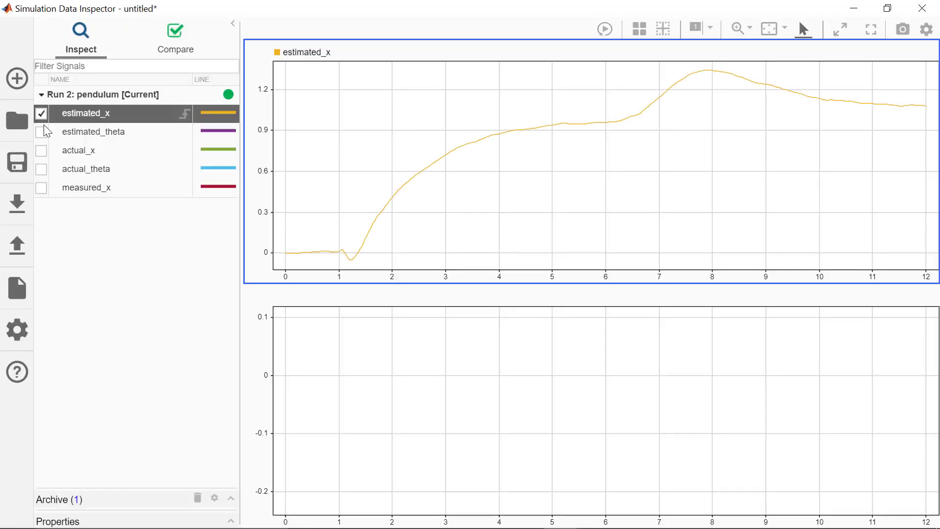
Step: Overlay actual_x and measured_x in the top graph; plot estimated_theta and actual_theta below
left_click(43, 151)
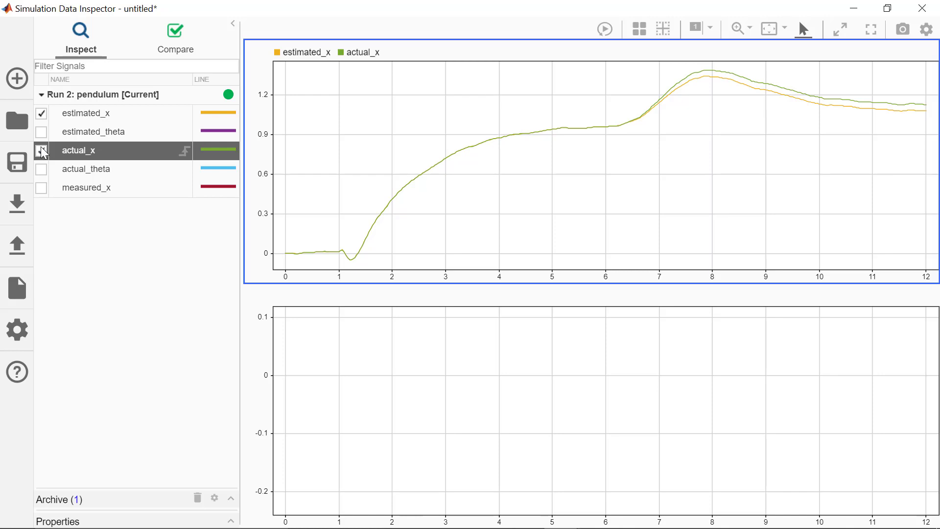
left_click(41, 189)
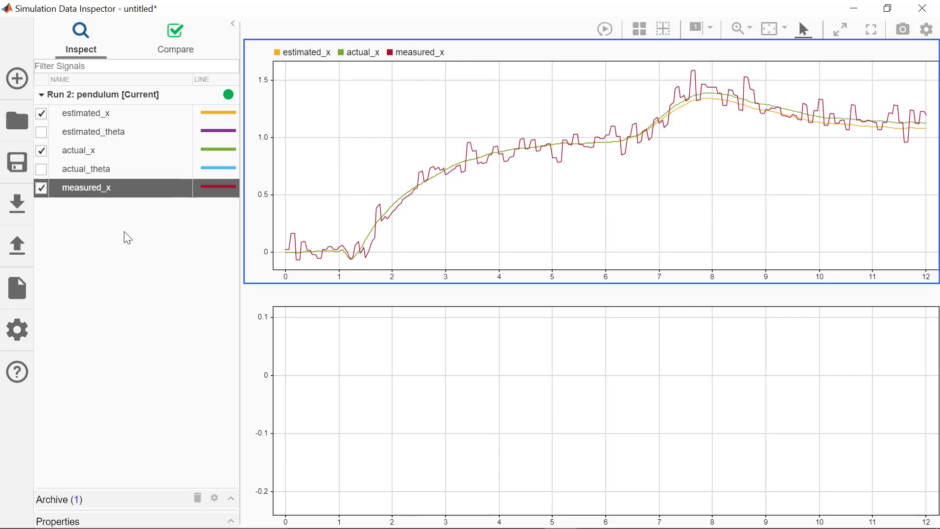
left_click(254, 349)
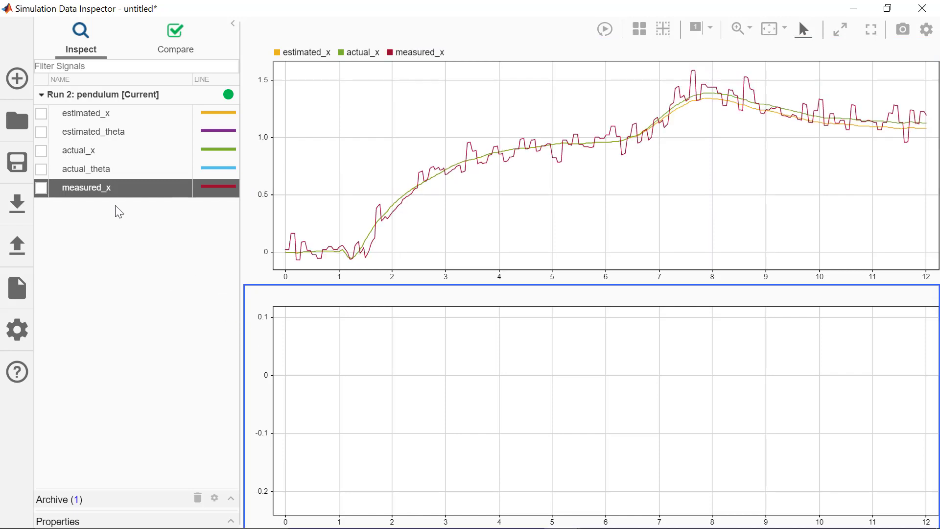
left_click(41, 132)
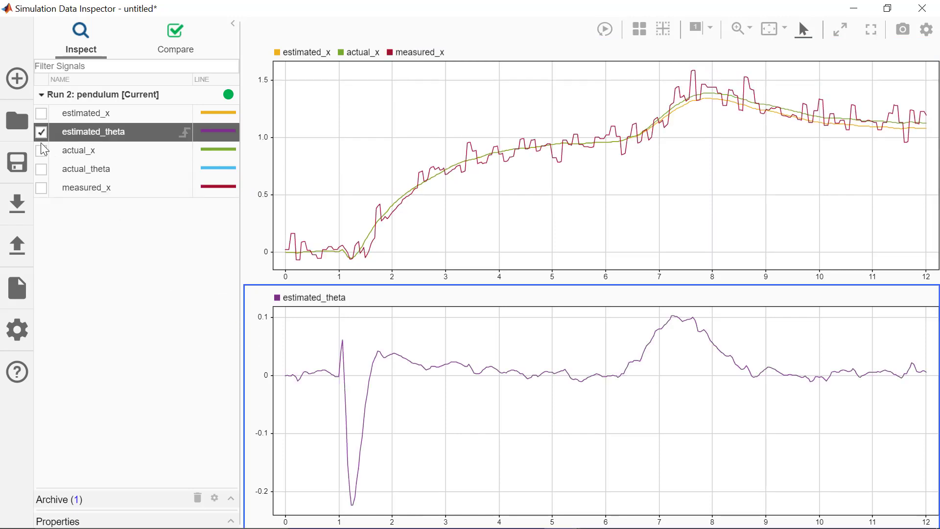
left_click(42, 169)
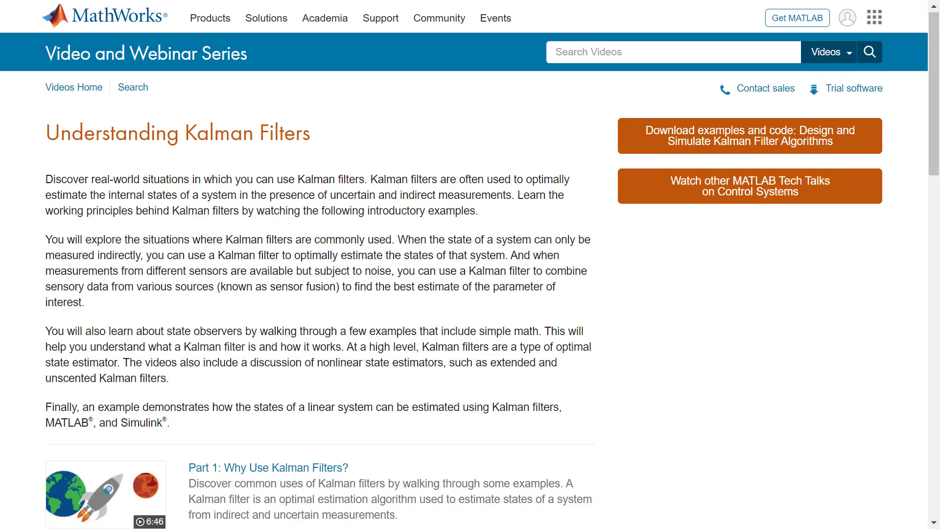
Step: Scroll the Understanding Kalman Filters page down to the Part 1–4 videos, starting with 'Why Use Kalman Filters?'
scroll(470, 265, "down", 4)
scroll(470, 294, "down", 3)
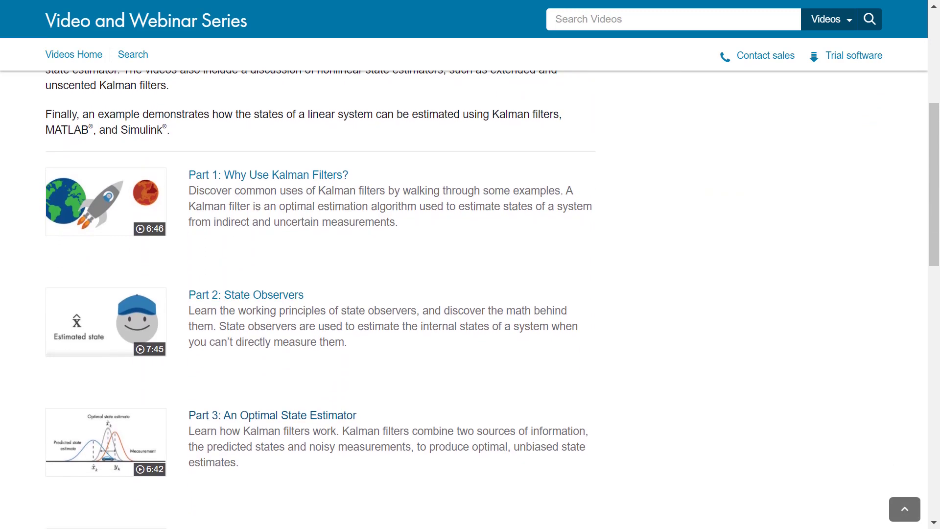